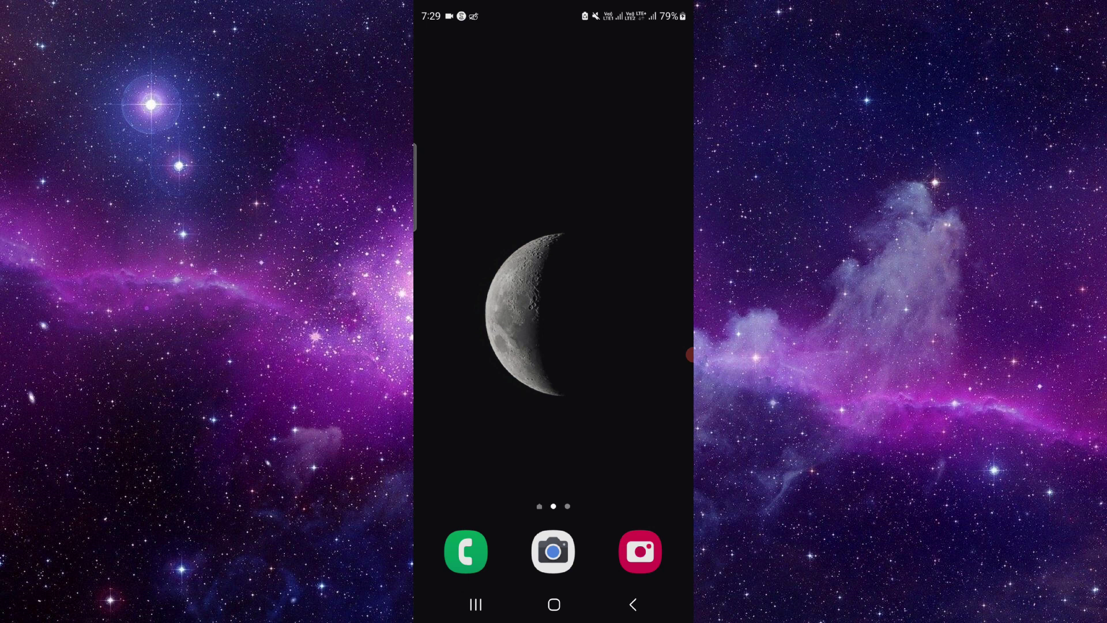
Clear all of INTUIT's storage data from its App info and confirm the deletion.
{"action": "left_click_drag", "start_coordinate": [529, 415], "coordinate": [519, 277]}
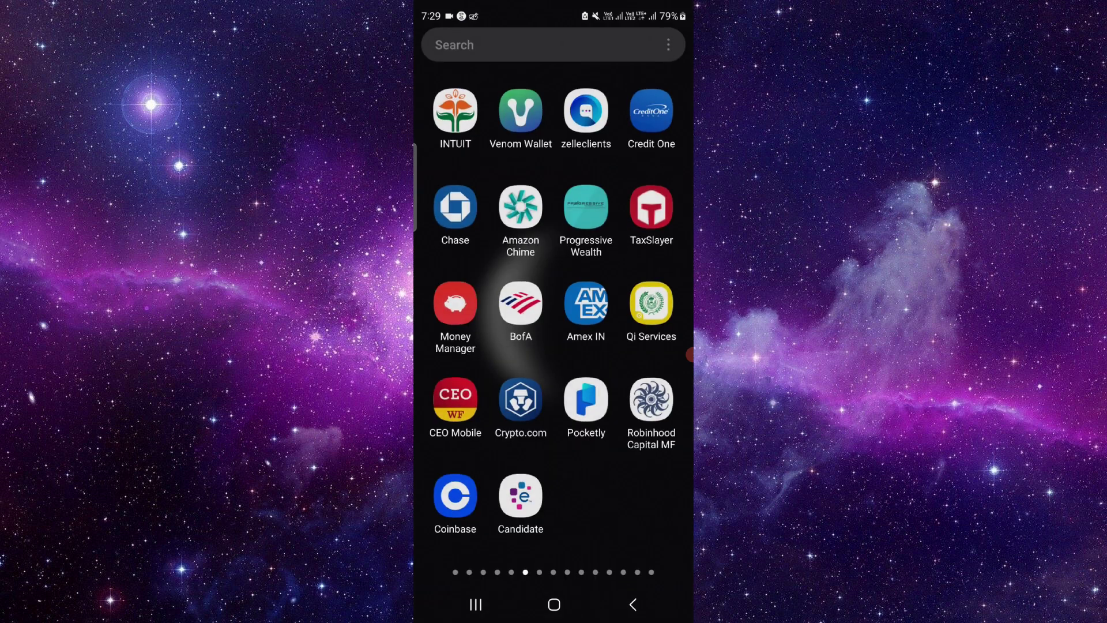
{"action": "left_click", "coordinate": [455, 111]}
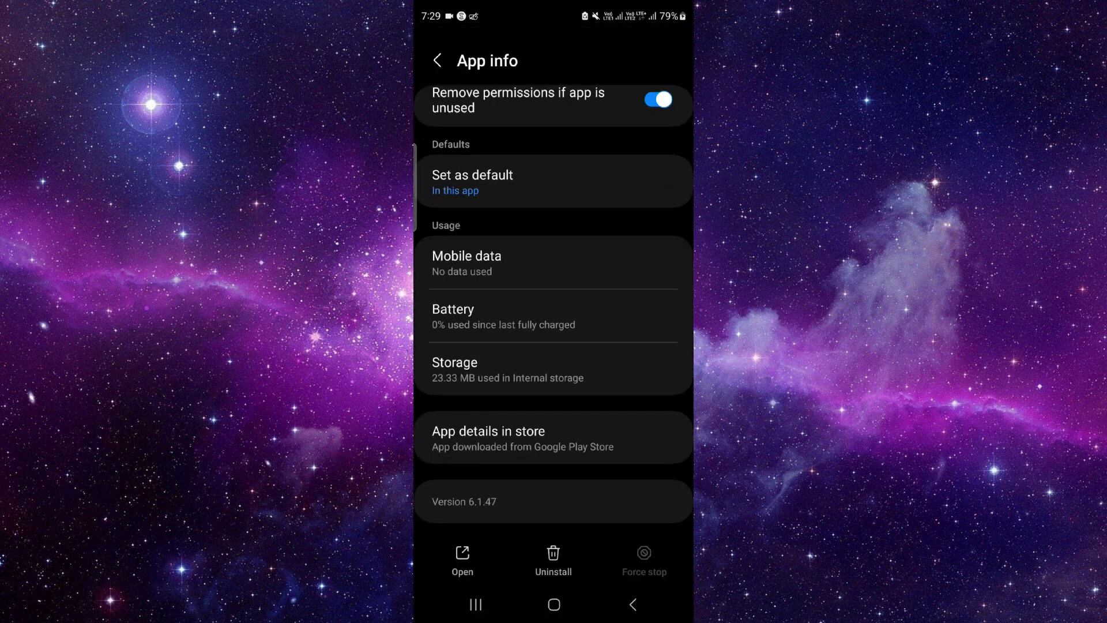
{"action": "left_click", "coordinate": [553, 369]}
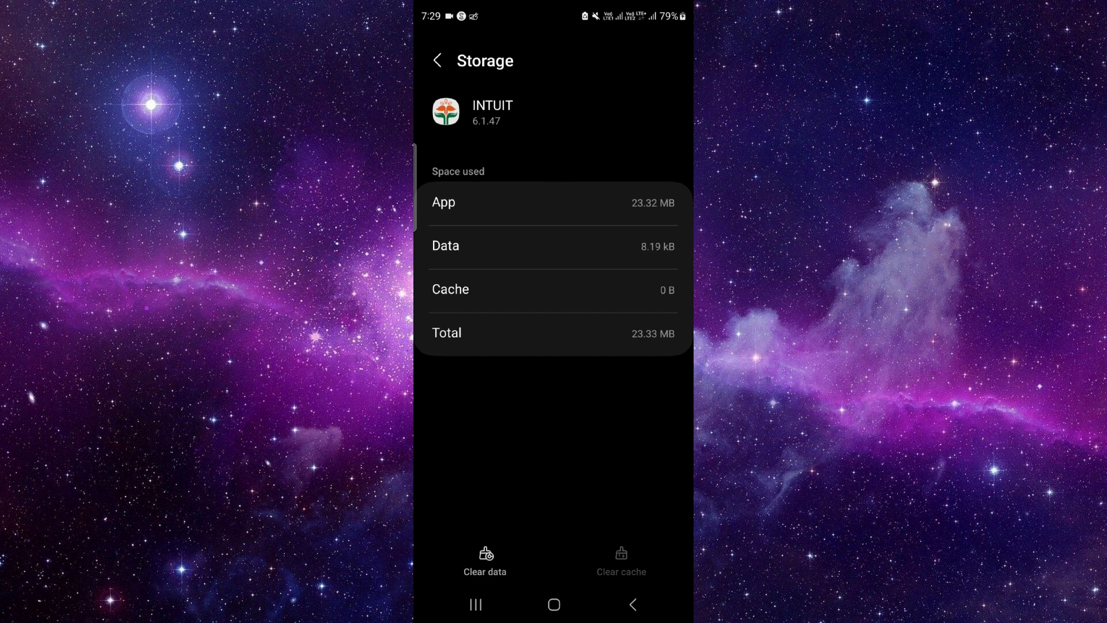
{"action": "left_click", "coordinate": [485, 560]}
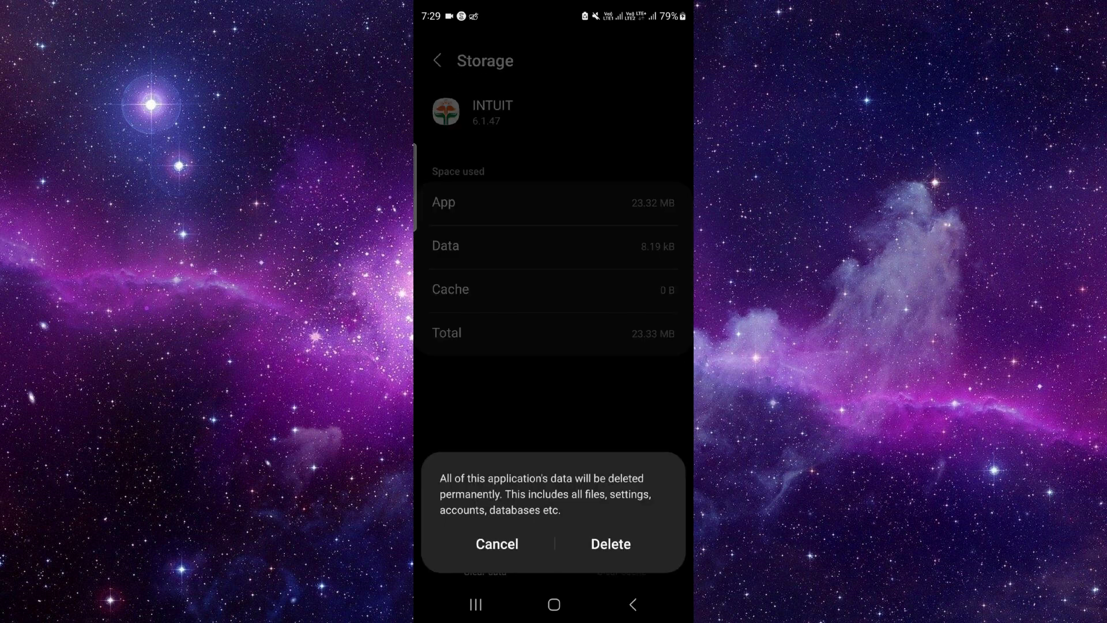
{"action": "left_click", "coordinate": [611, 544]}
{"action": "left_click", "coordinate": [632, 604]}
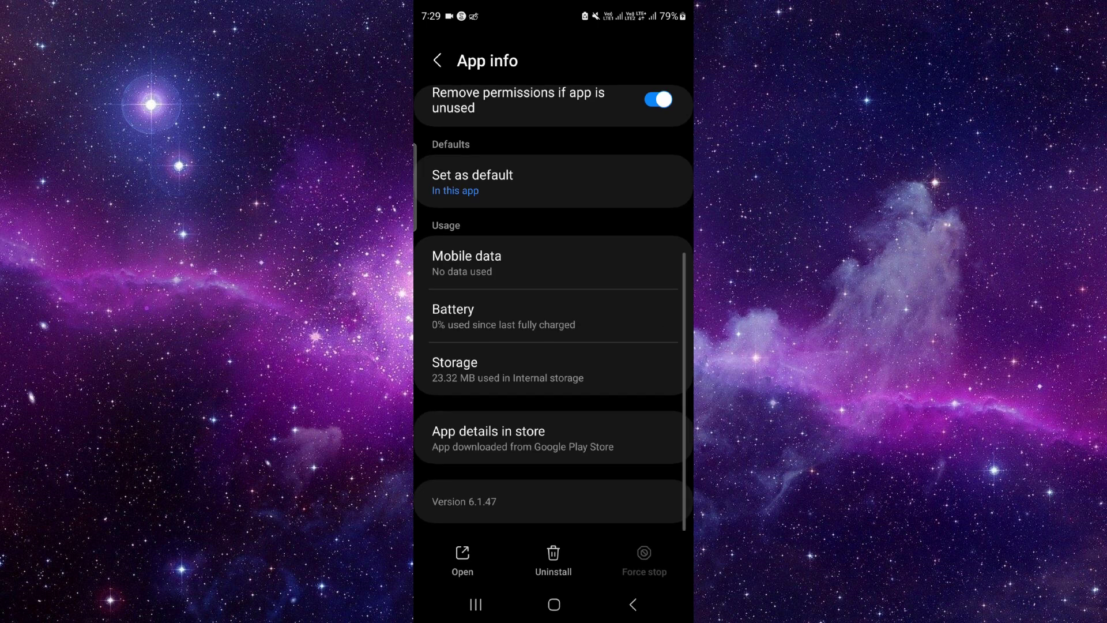
Uninstall INTUIT from its Play Store details page, then swipe Google Play away in Recents.
{"action": "left_click", "coordinate": [489, 437]}
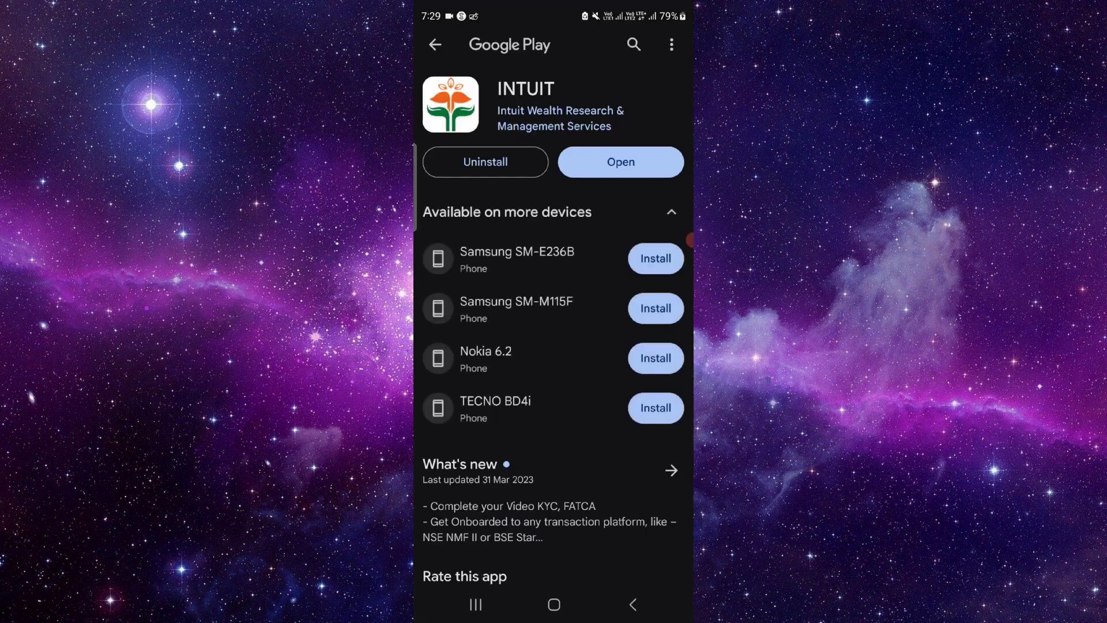
{"action": "left_click", "coordinate": [672, 211]}
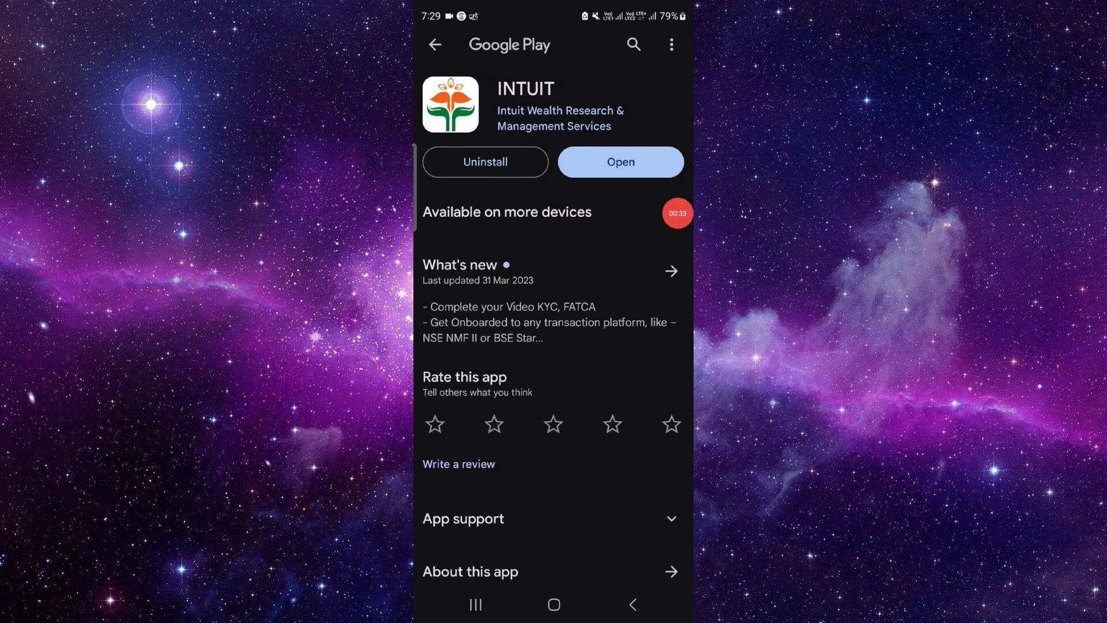
{"action": "mouse_move", "coordinate": [677, 213]}
{"action": "left_mouse_down"}
{"action": "mouse_move", "coordinate": [655, 230]}
{"action": "mouse_move", "coordinate": [677, 271]}
{"action": "mouse_move", "coordinate": [585, 215]}
{"action": "mouse_move", "coordinate": [623, 235]}
{"action": "mouse_move", "coordinate": [671, 238]}
{"action": "mouse_move", "coordinate": [620, 306]}
{"action": "mouse_move", "coordinate": [647, 252]}
{"action": "mouse_move", "coordinate": [678, 255]}
{"action": "left_mouse_up"}
{"action": "left_click", "coordinate": [486, 162]}
{"action": "left_click", "coordinate": [633, 321]}
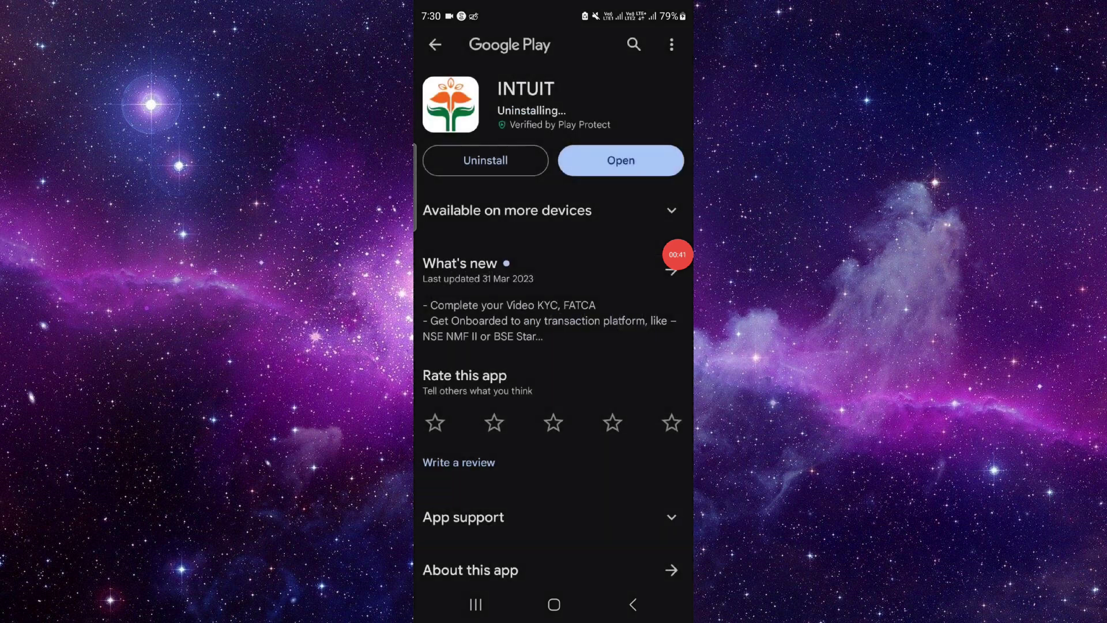
{"action": "left_click", "coordinate": [476, 605]}
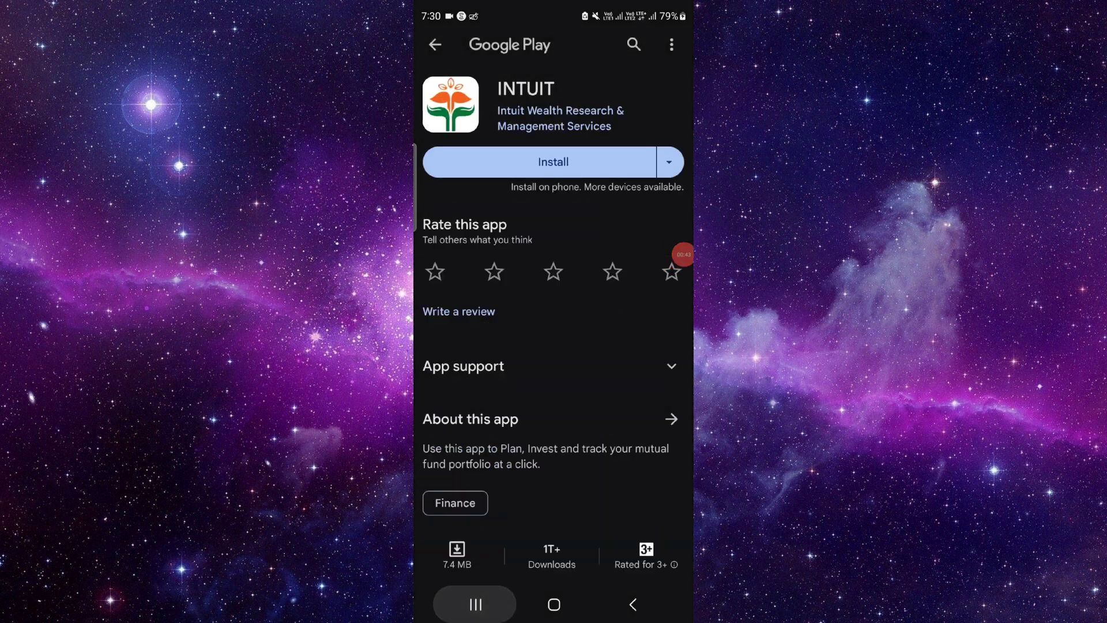
{"action": "left_click_drag", "start_coordinate": [553, 286], "coordinate": [553, 79]}
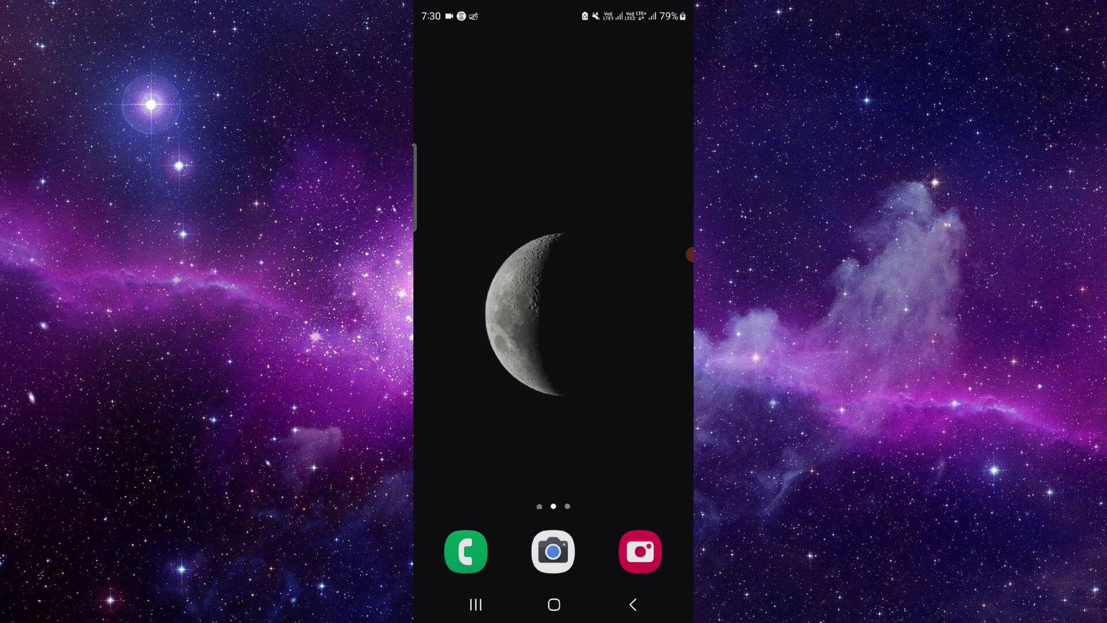
{"action": "mouse_move", "coordinate": [689, 254]}
{"action": "left_mouse_down"}
{"action": "mouse_move", "coordinate": [678, 233]}
{"action": "mouse_move", "coordinate": [667, 267]}
{"action": "mouse_move", "coordinate": [677, 340]}
{"action": "mouse_move", "coordinate": [665, 267]}
{"action": "left_mouse_up"}
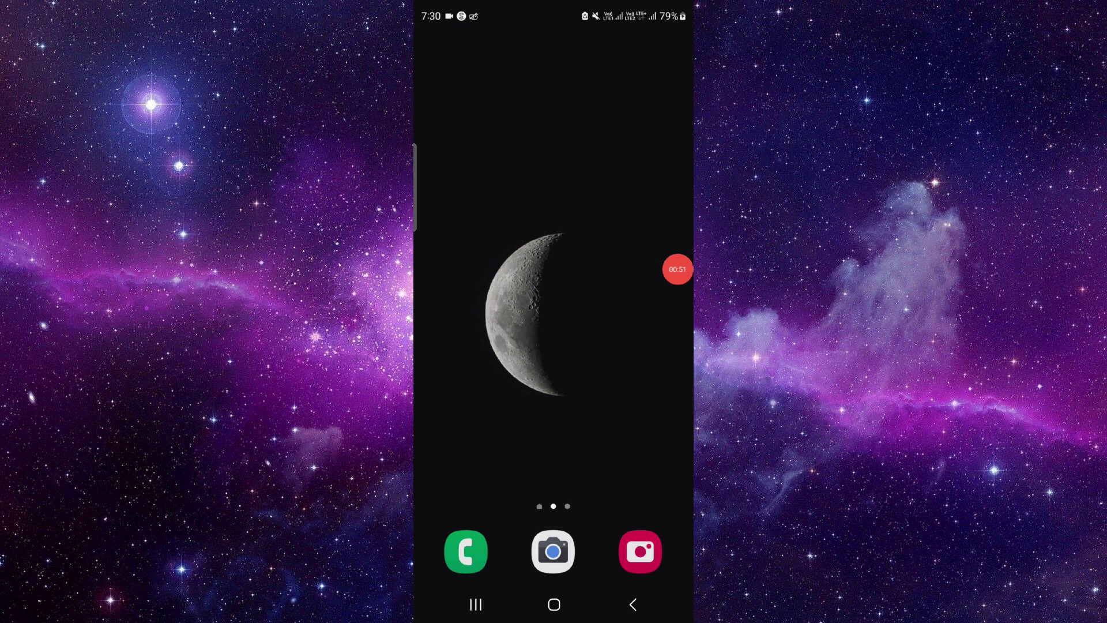